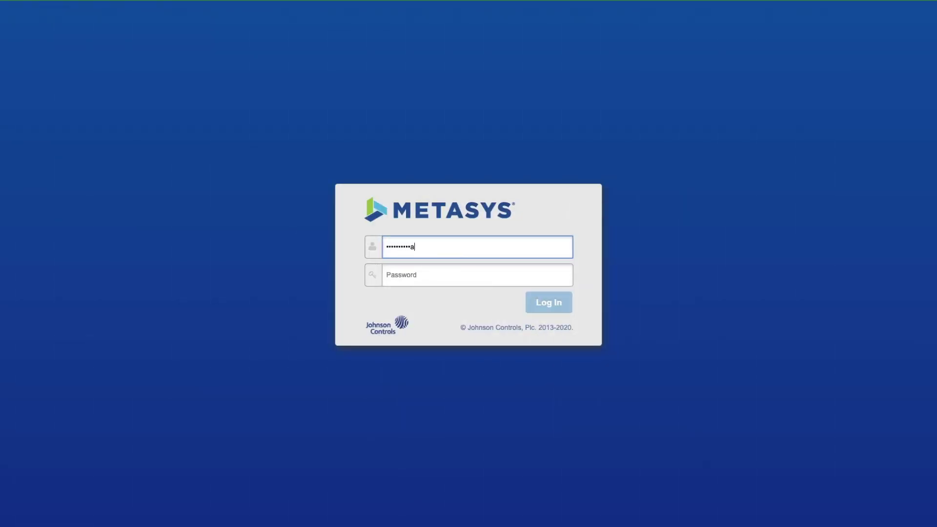
Enter the account password and log into Metasys.
key("Tab")
type("*******")
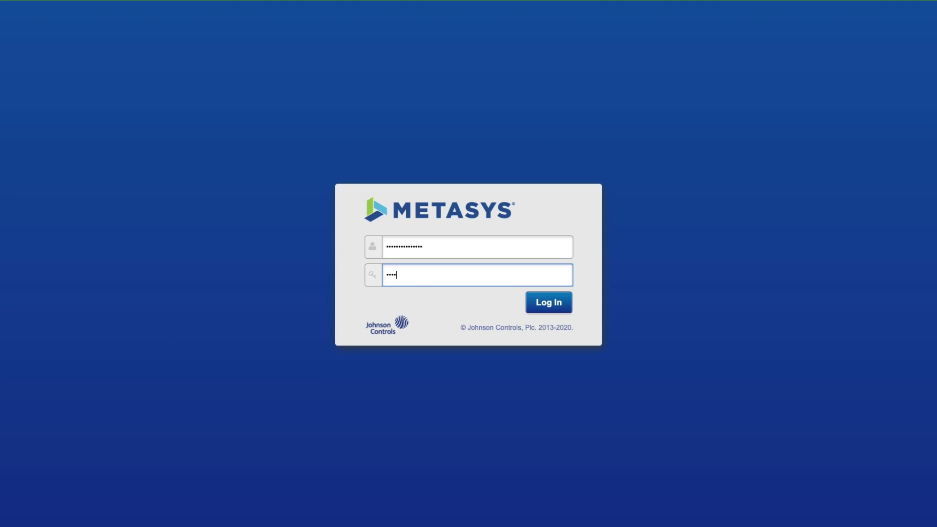
type("*****")
key("Return")
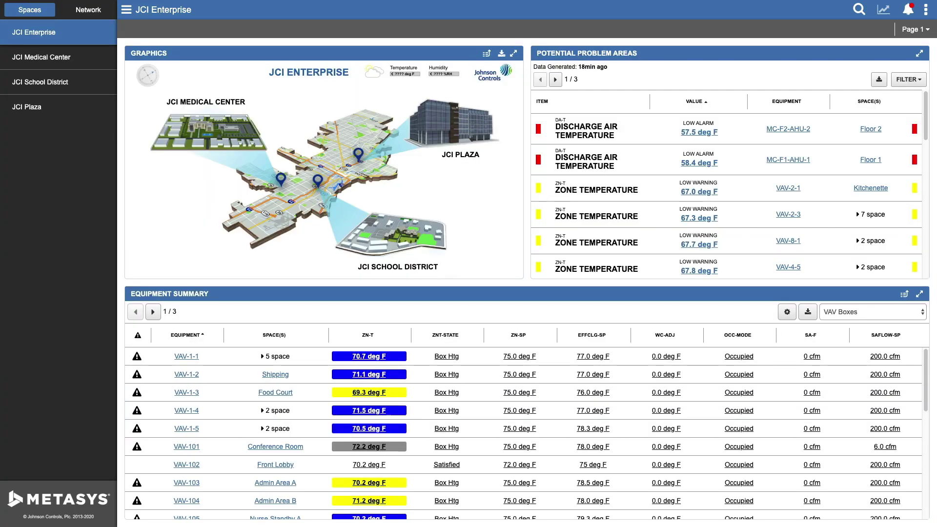
Go to the Cyber Health Dashboard through the Administrative Tasks menu.
left_click(926, 11)
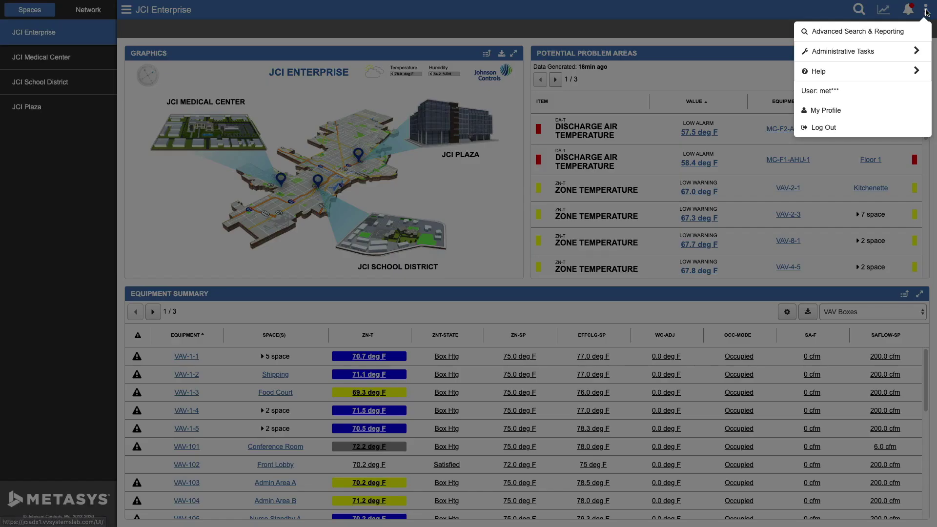
left_click(915, 51)
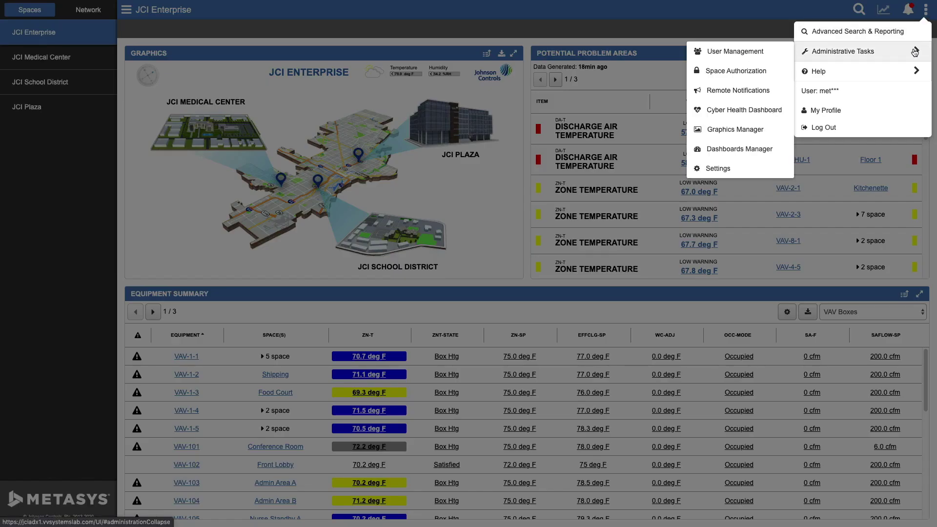
left_click(762, 112)
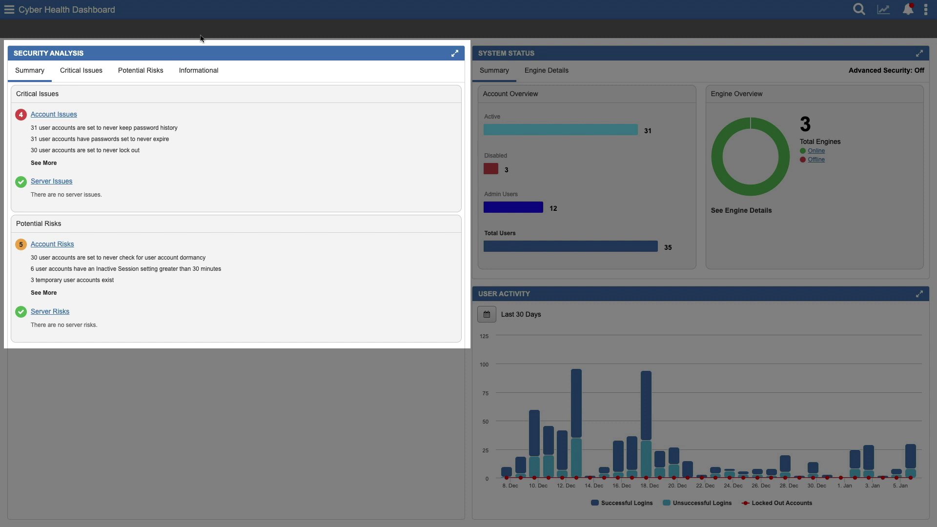
Show the four critical account issues in the Security Analysis panel.
left_click(94, 72)
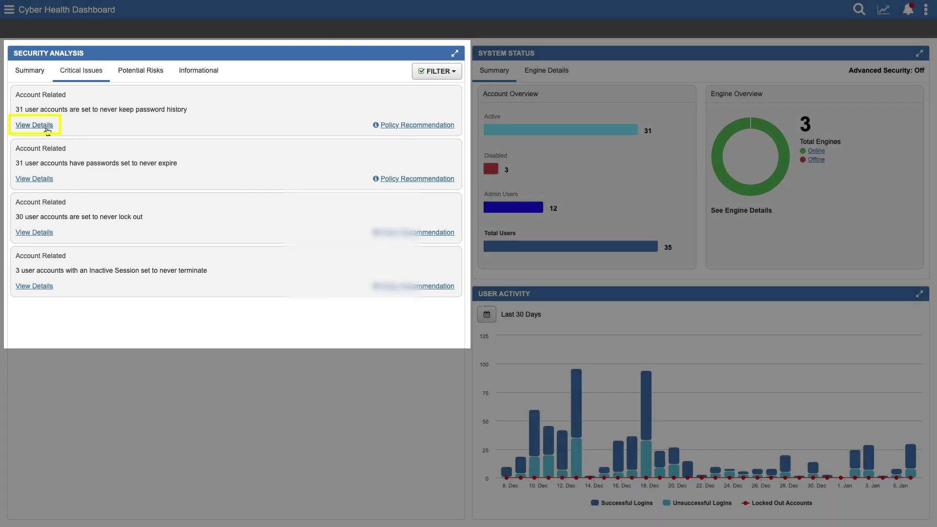
List and scroll through the 31 accounts that never keep password history.
left_click(47, 128)
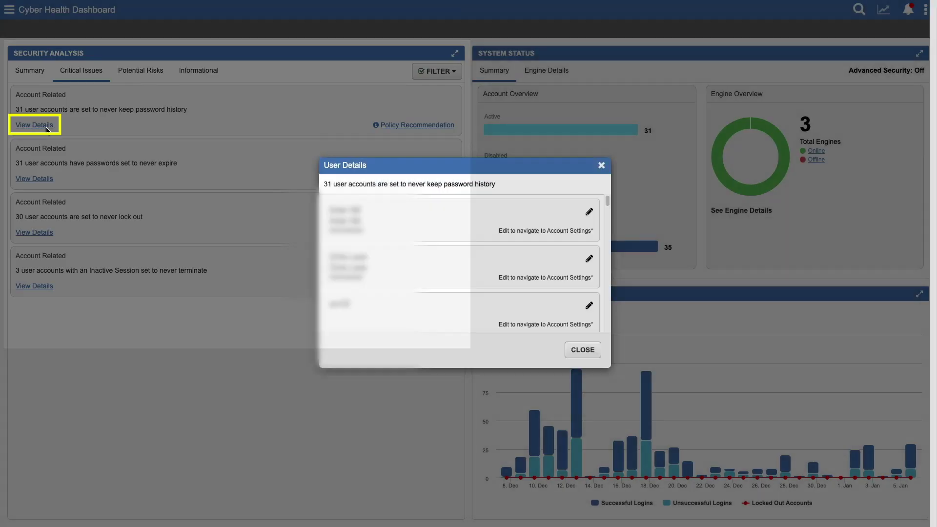
scroll(467, 257, "down", 5)
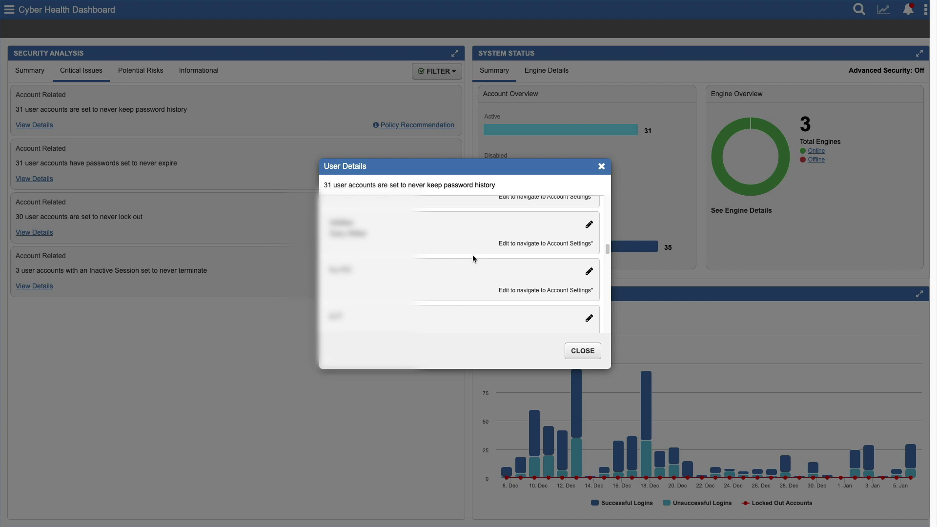
scroll(472, 255, "down", 1)
scroll(471, 257, "down", 3)
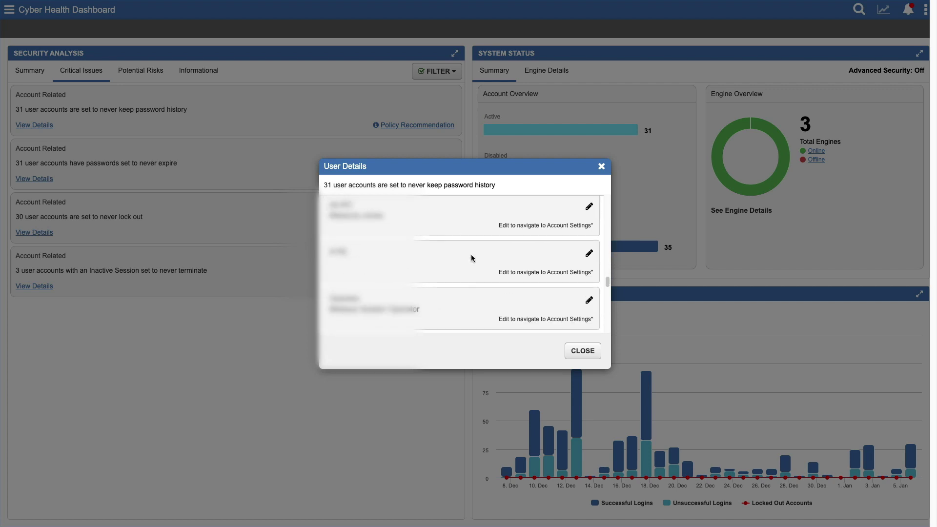
scroll(471, 254, "down", 1)
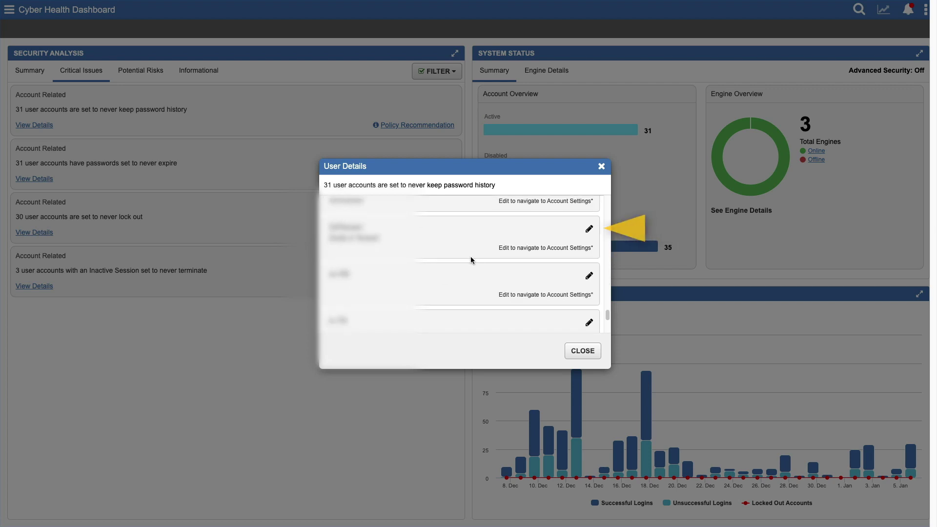
Open a listed user account for editing, then read the password history policy recommendation.
left_click(588, 230)
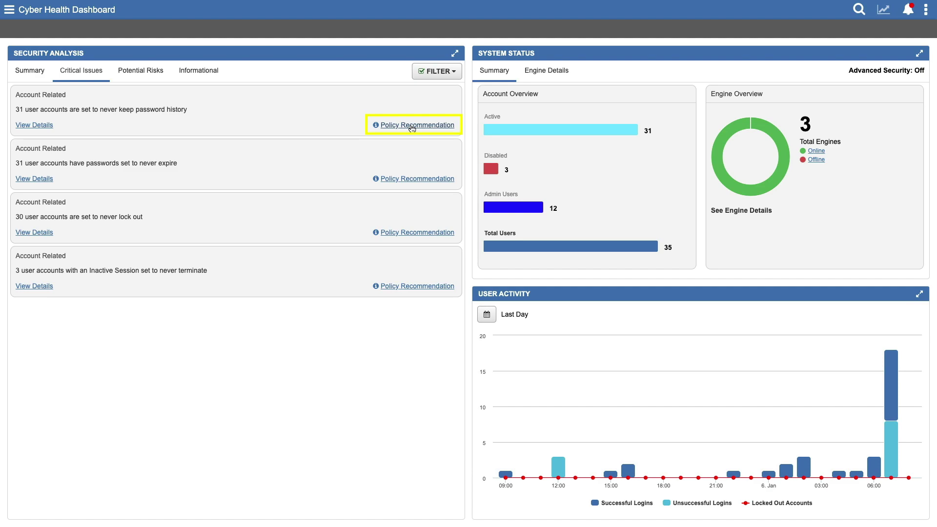
left_click(412, 126)
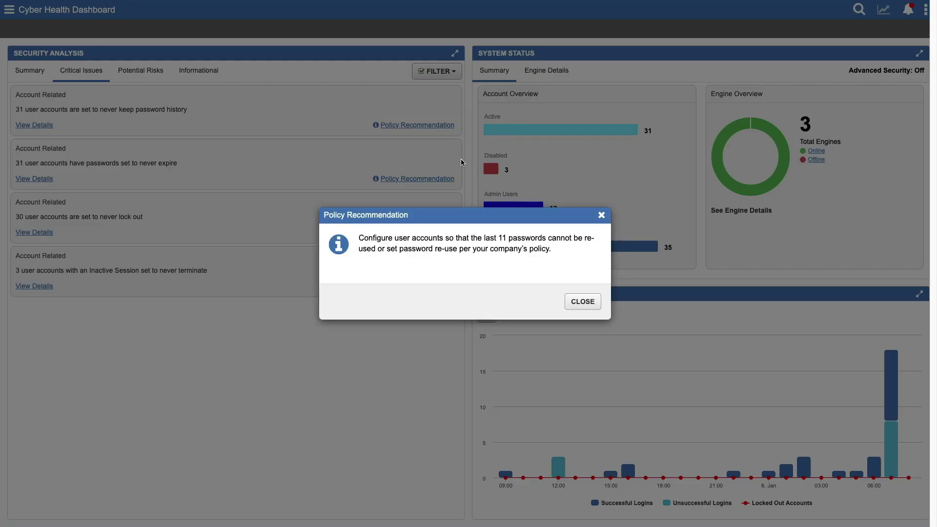
left_click(585, 303)
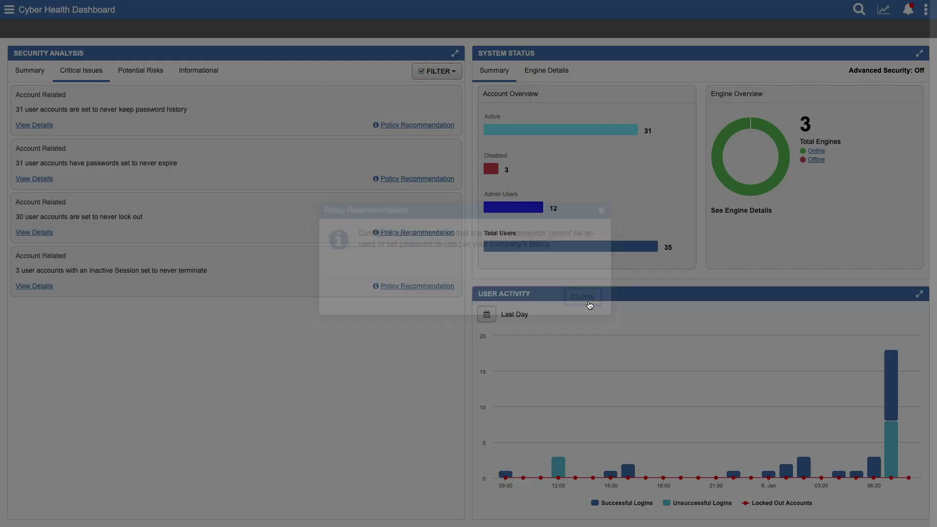
Show the Potential Risks and review the account dormancy policy recommendation.
left_click(156, 73)
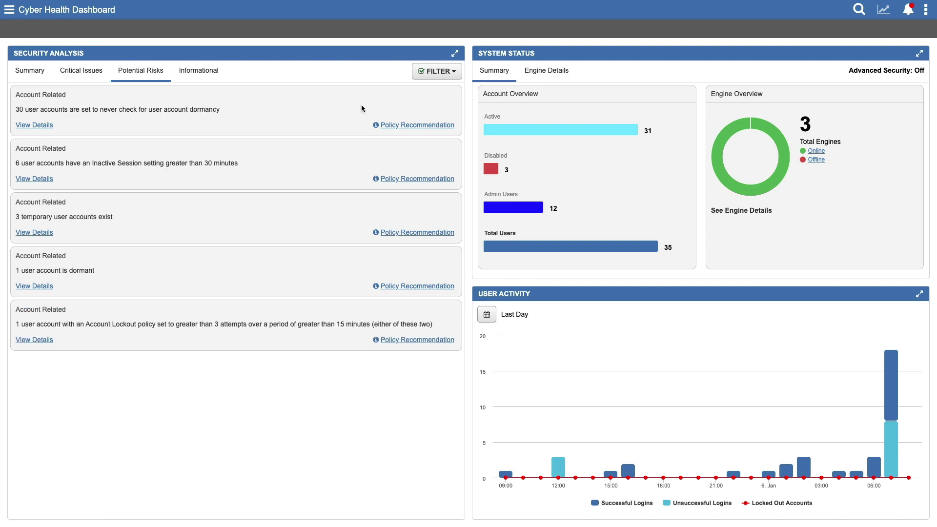
left_click(421, 126)
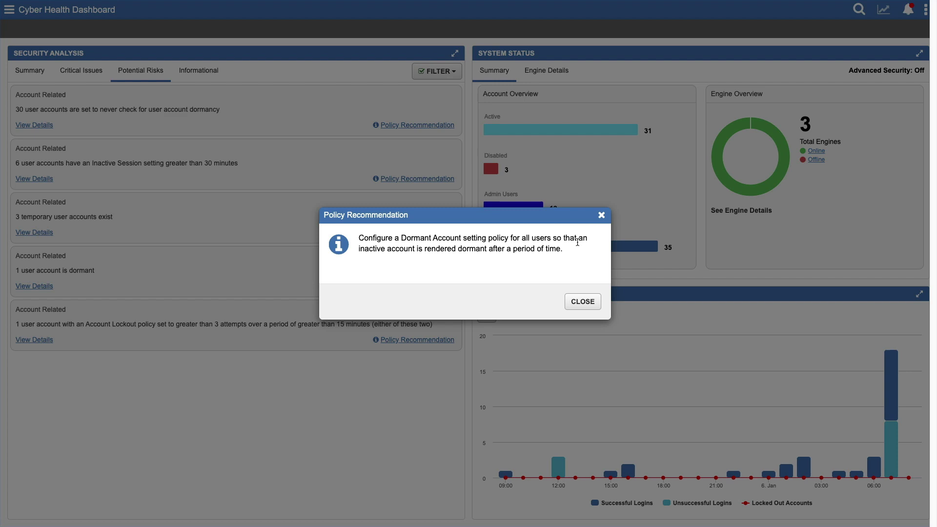
left_click(586, 306)
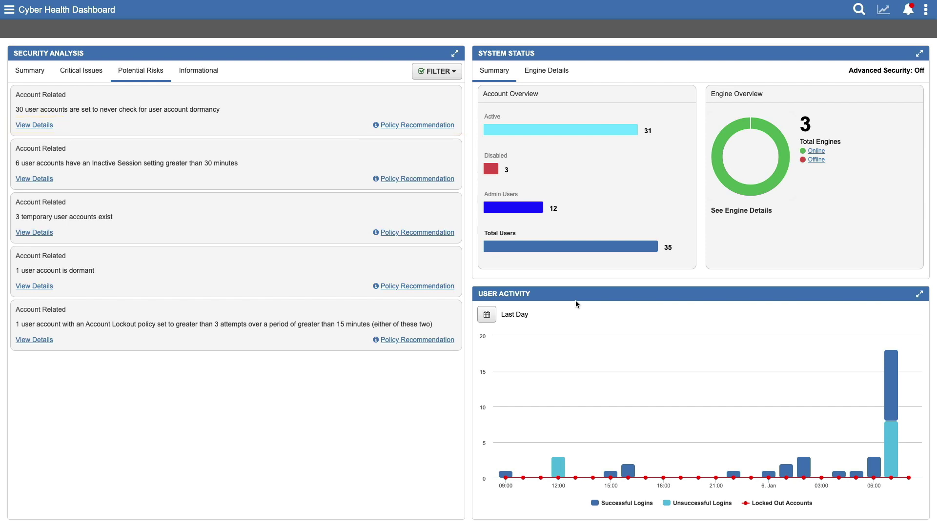
Show the Informational items and review the list of all 35 user accounts.
left_click(212, 80)
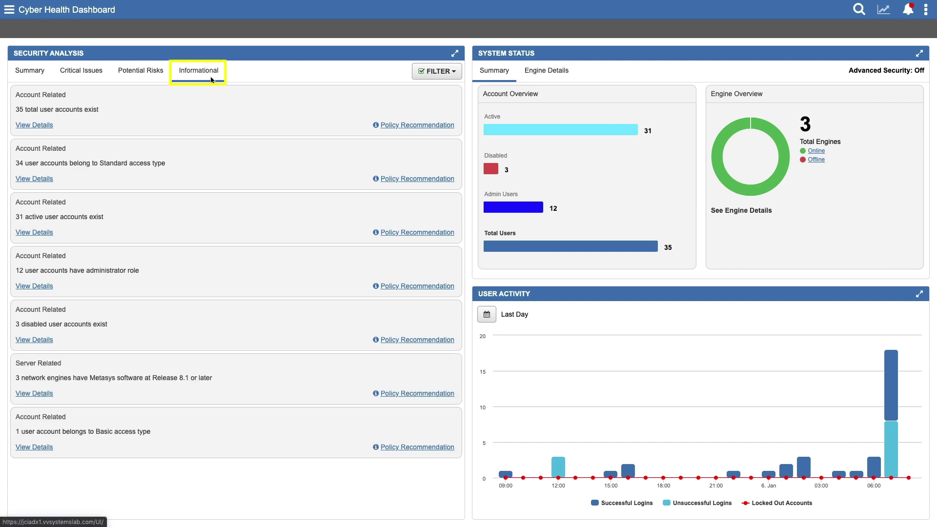
left_click(34, 125)
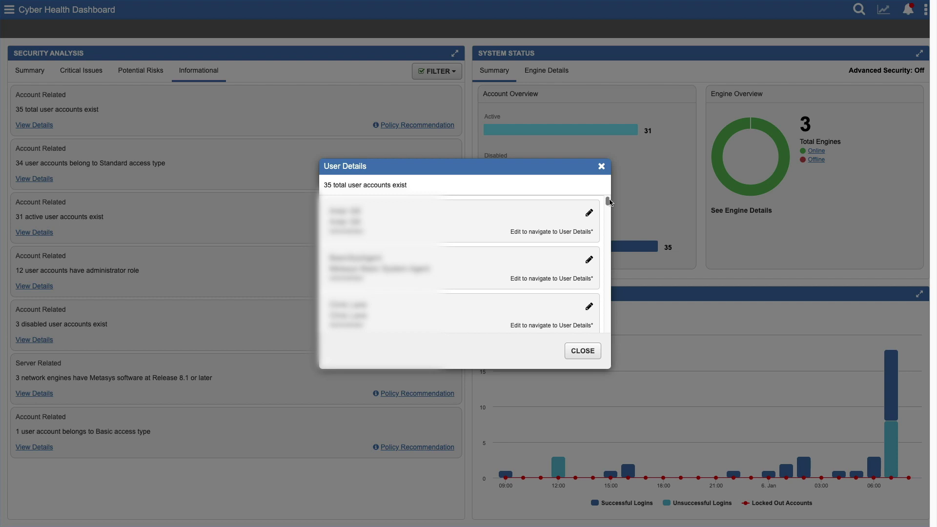
left_click(583, 351)
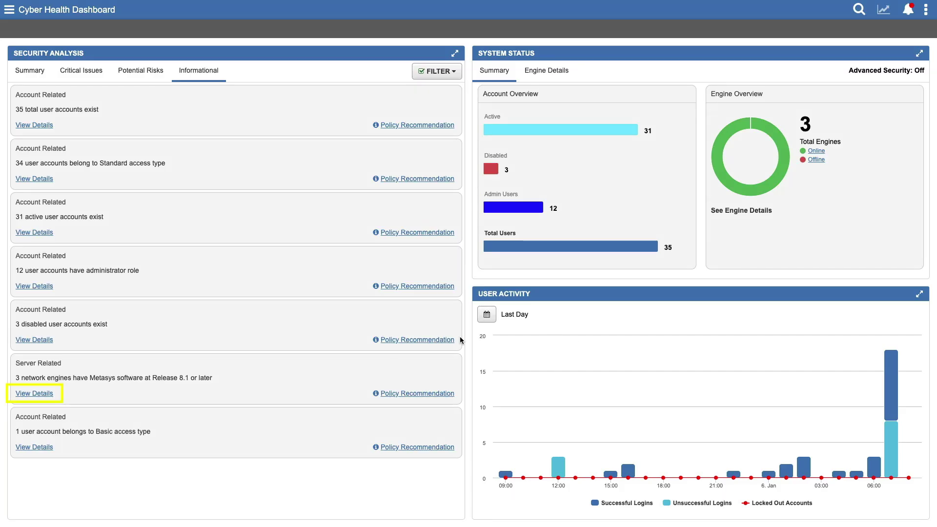
View the three network engines' details, browse the filter options, then restore the dashboard.
left_click(38, 394)
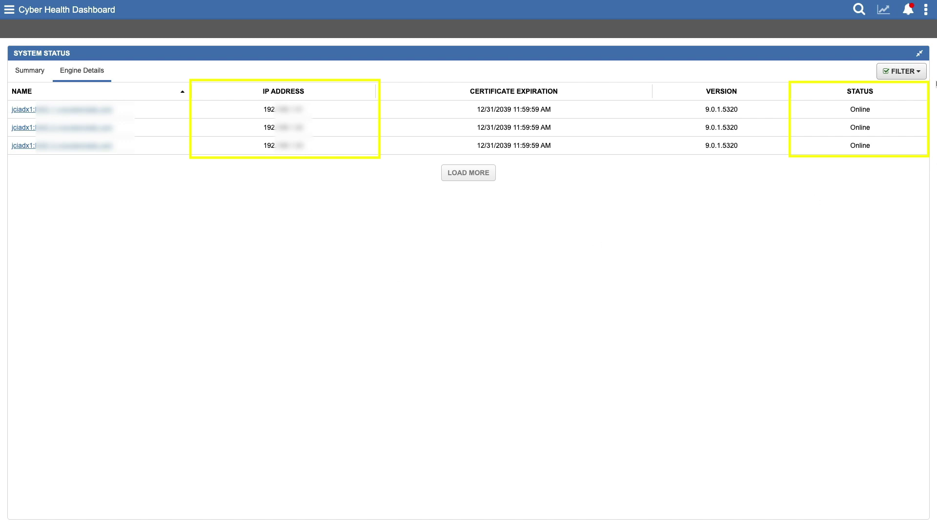
left_click(917, 73)
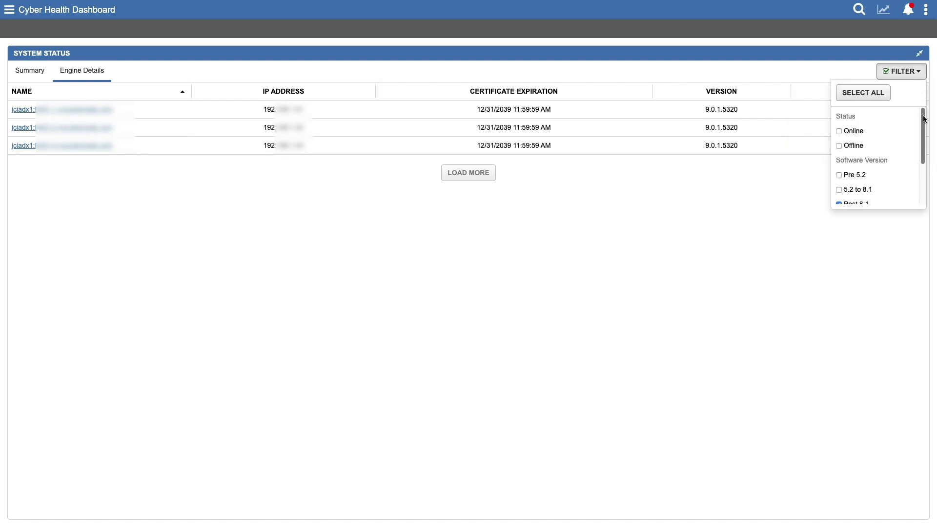
left_click_drag(923, 118, 926, 157)
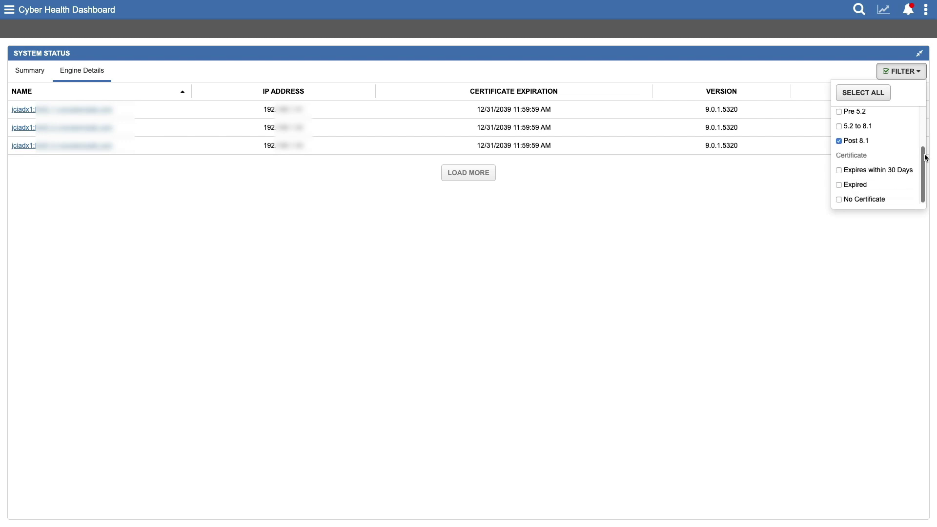
left_click(920, 53)
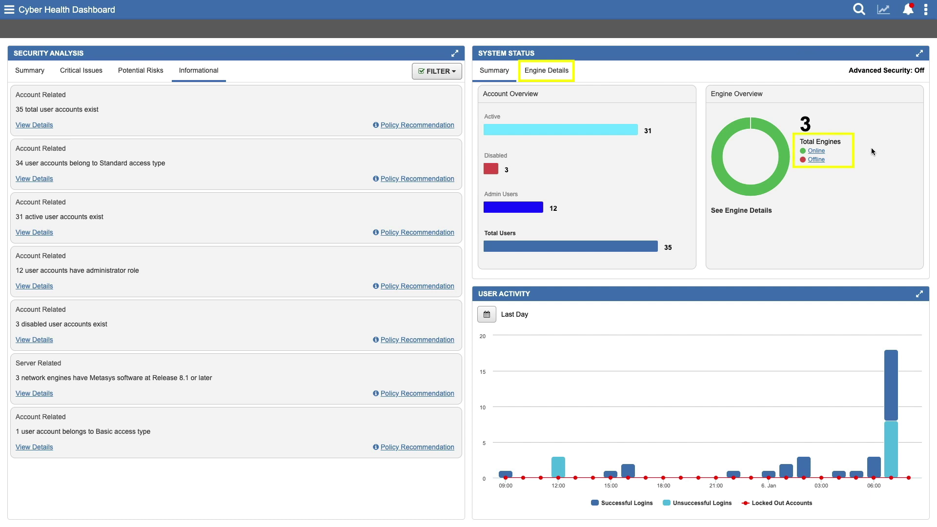
Show the Engine Details table, check its filter options, and open NAE-1's device page.
left_click(817, 152)
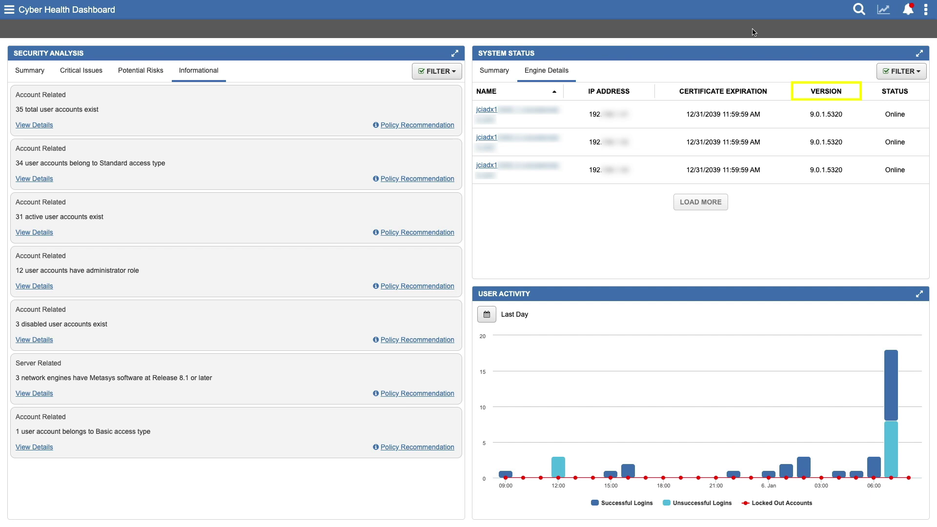
left_click(917, 72)
scroll(923, 145, "up", 1)
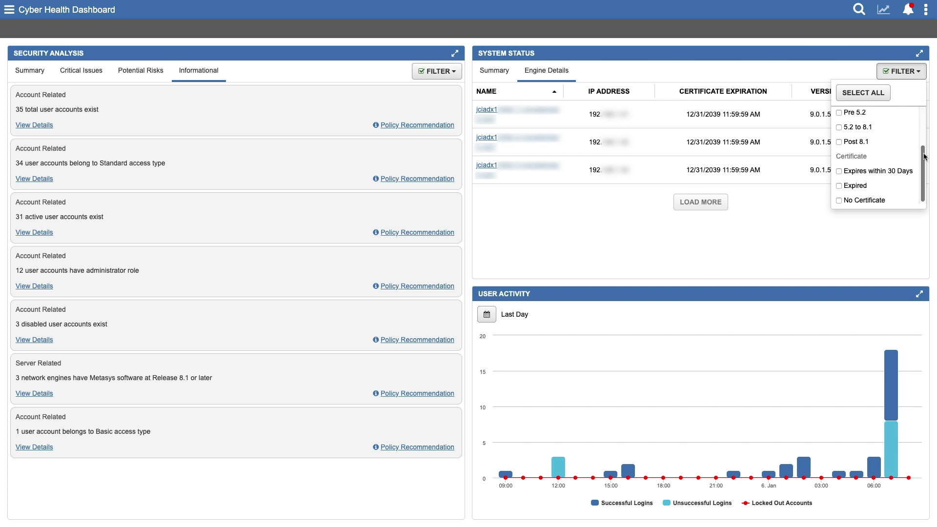
scroll(923, 144, "up", 2)
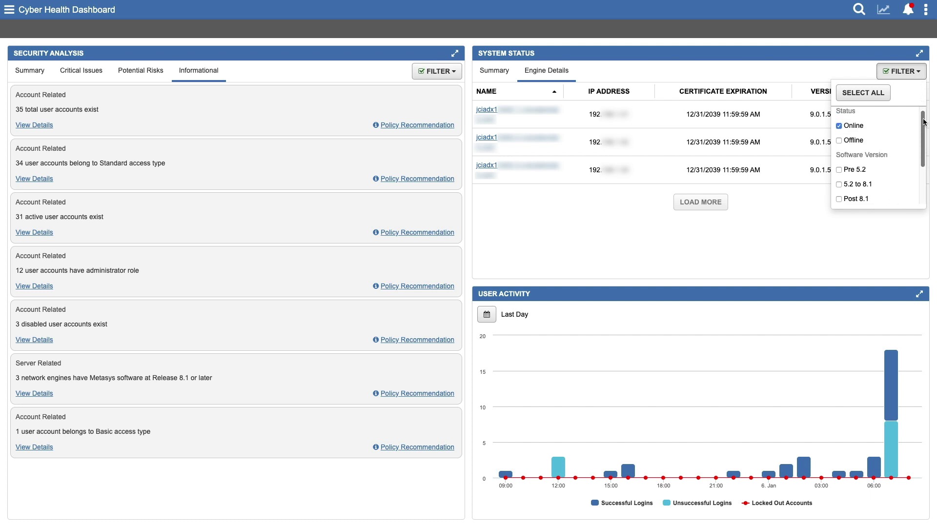
left_click(843, 47)
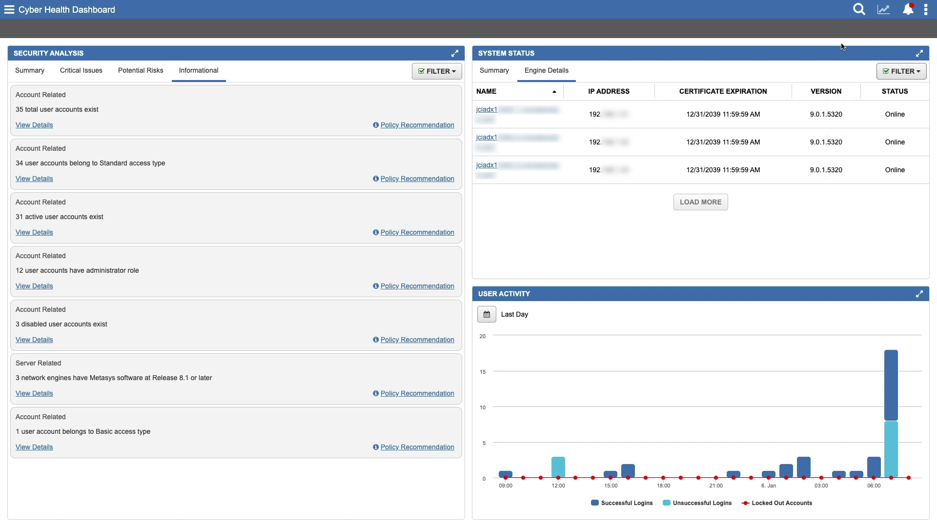
left_click(518, 116)
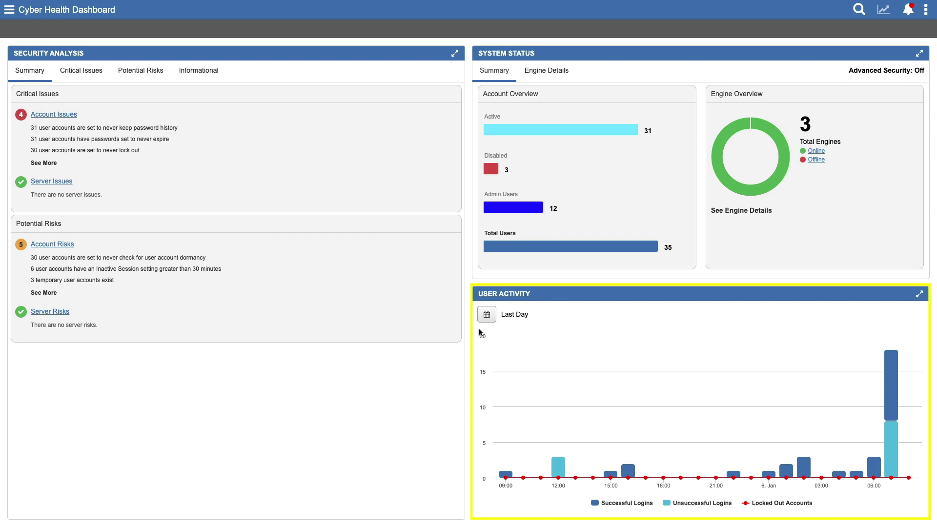
Chart user activity for the last 7 days, then switch to the last 30 days.
left_click(489, 315)
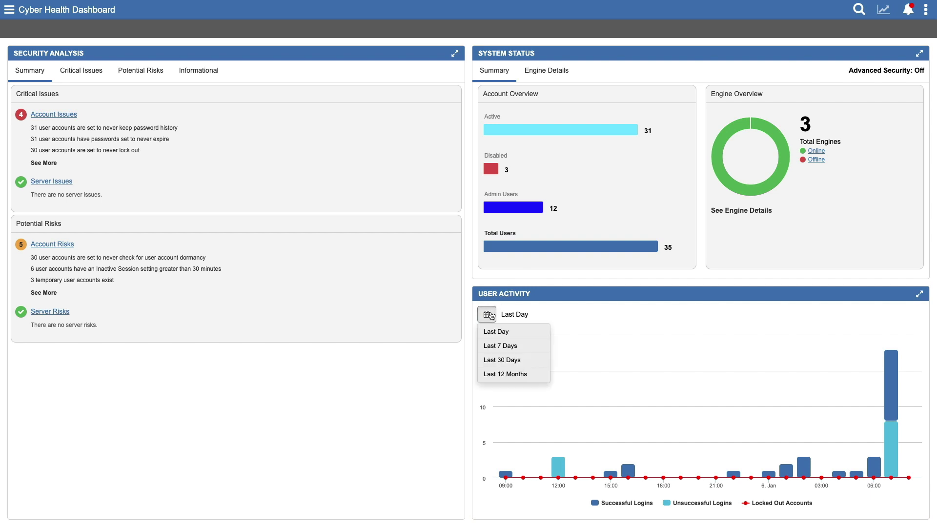
left_click(500, 346)
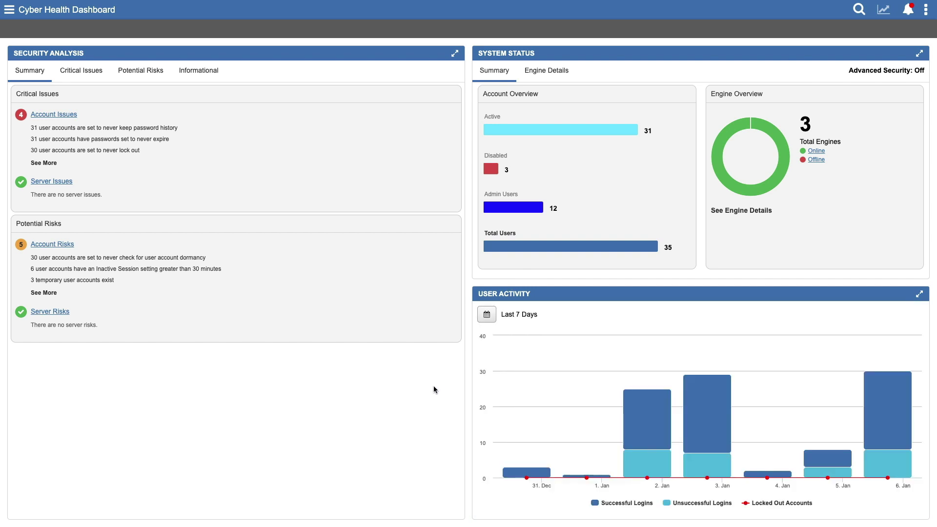
left_click(487, 320)
left_click(502, 359)
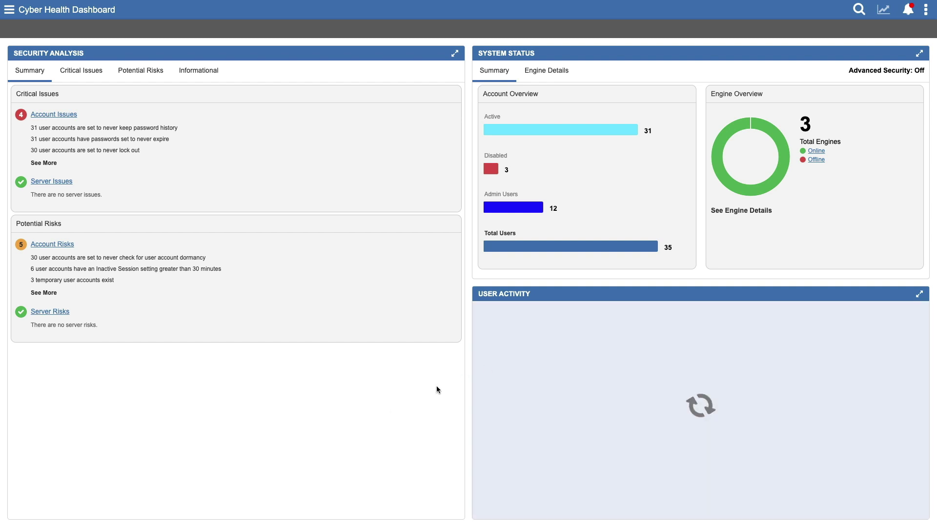